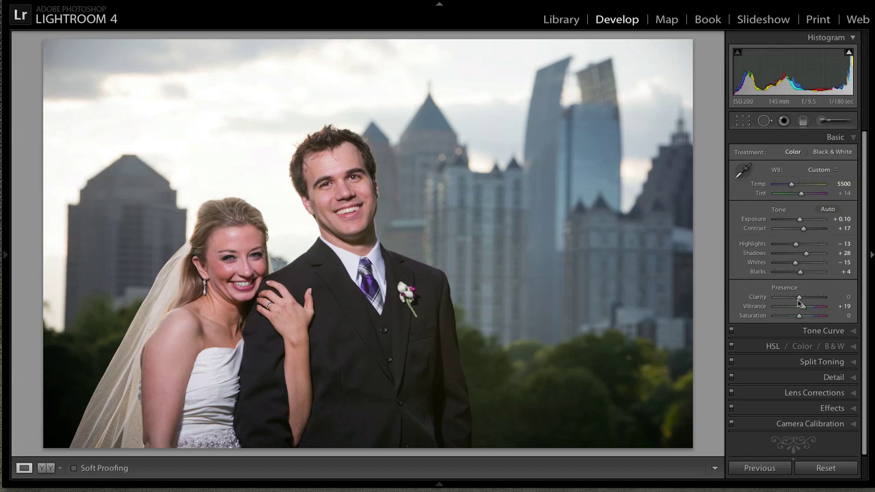
Compare Clarity at -100 and +100 on the couple portrait, then settle it at +13
left_click_drag(798, 300, 767, 299)
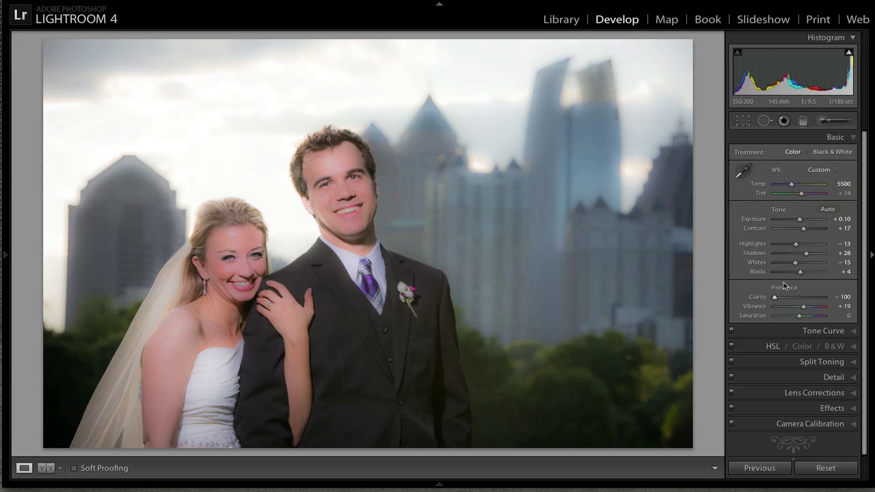
left_click_drag(775, 299, 808, 300)
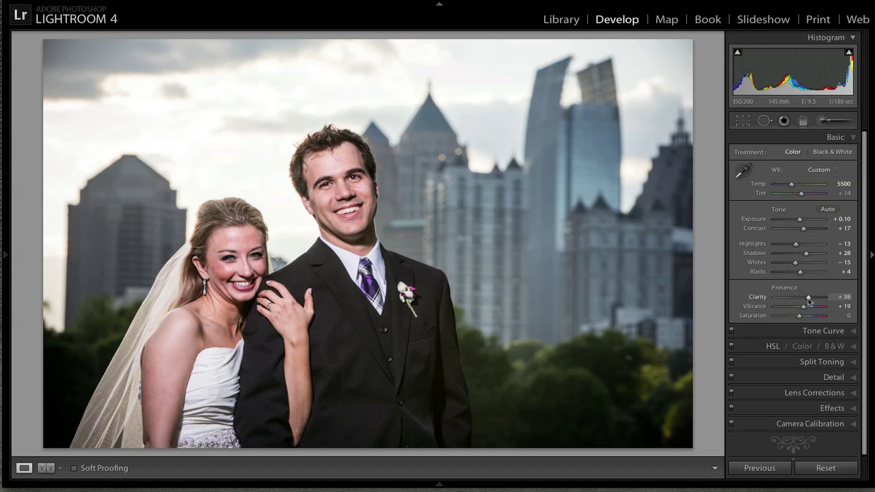
left_click_drag(809, 300, 821, 300)
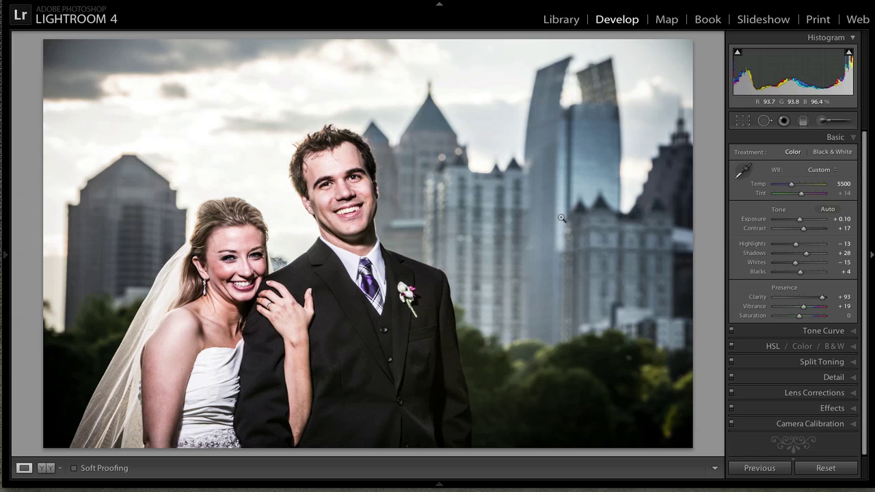
left_click_drag(821, 299, 827, 299)
left_click_drag(824, 297, 802, 303)
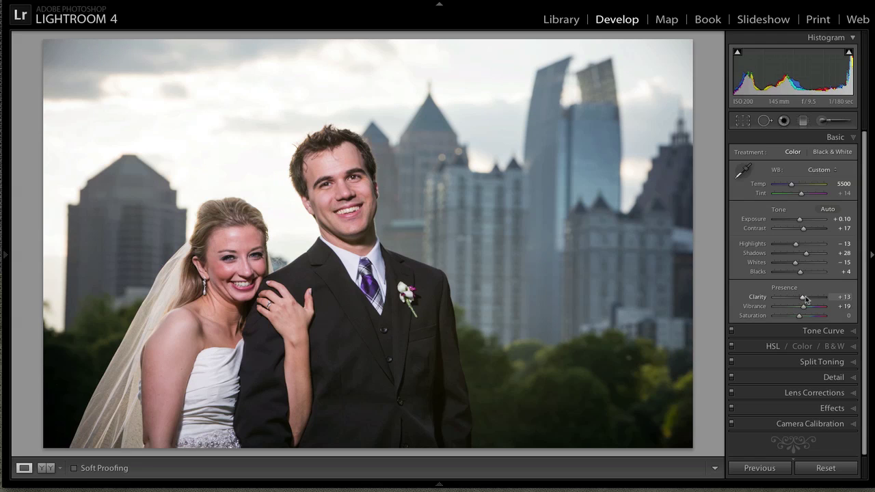
left_click_drag(803, 301, 801, 299)
Expand the Detail panel and check the groom's face and nose at 1:1 zoom
left_click(851, 378)
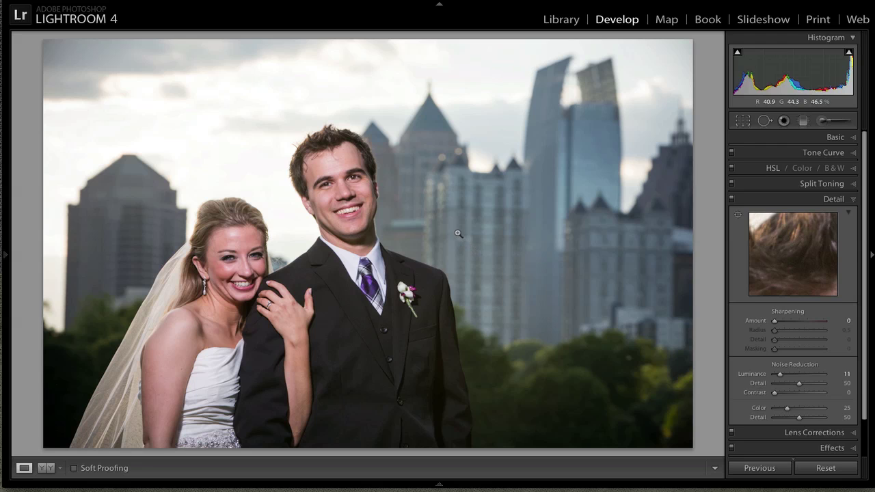
left_click(345, 195)
left_click_drag(401, 188, 469, 234)
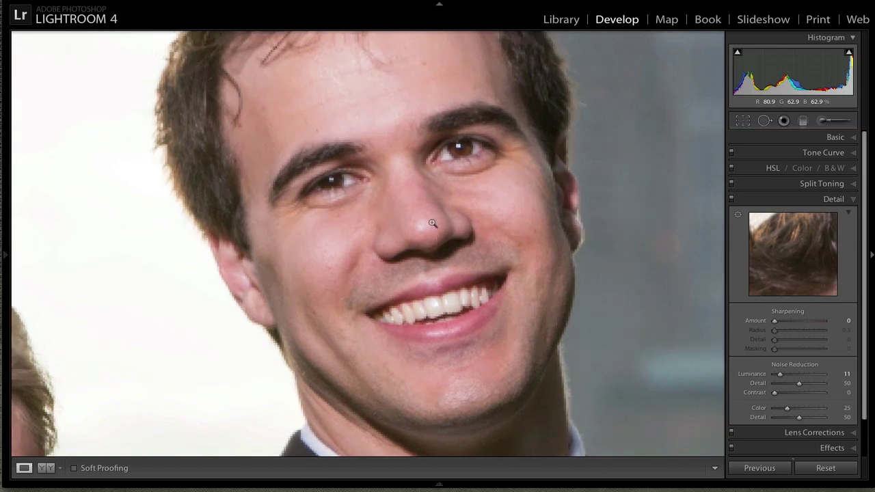
left_click(432, 229)
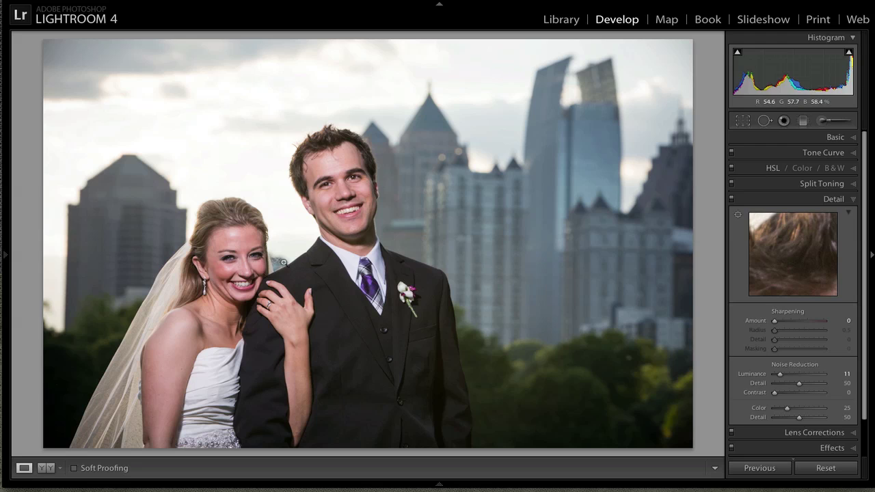
left_click(346, 194)
Centre the groom's face and raise sharpening Amount from 0, then lower it to 108
left_click_drag(396, 180, 420, 232)
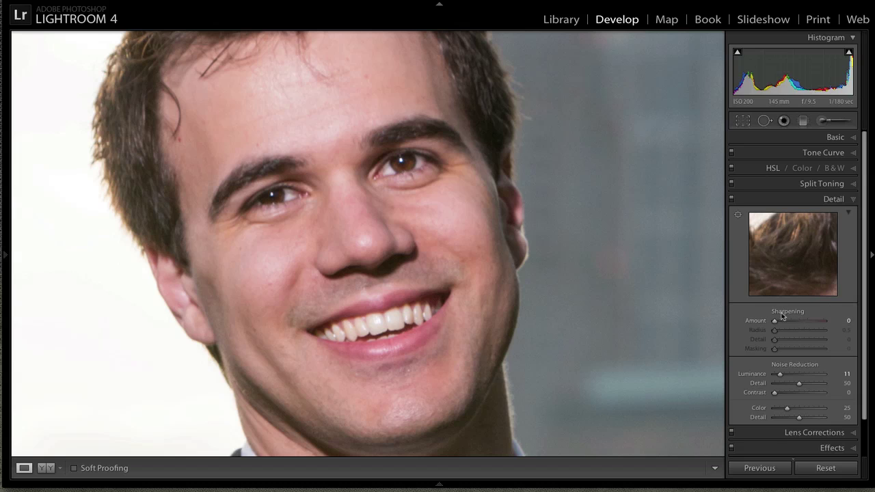
left_click_drag(775, 324, 835, 325)
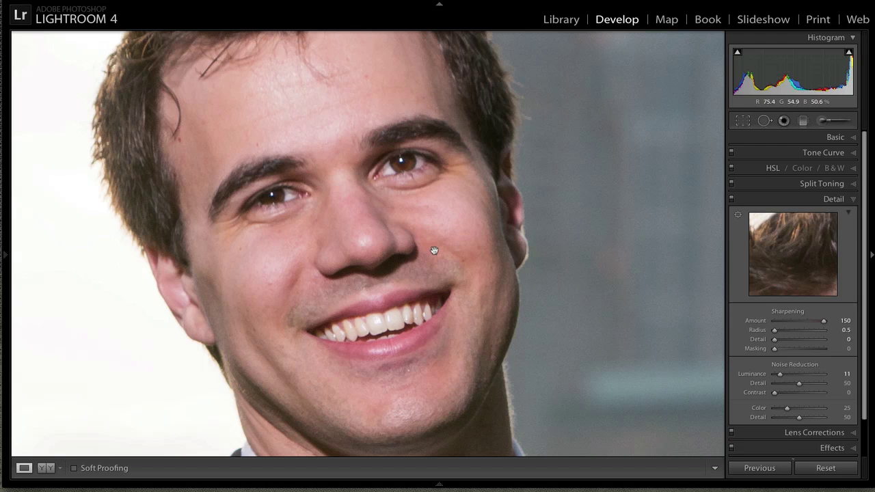
left_click_drag(823, 320, 809, 320)
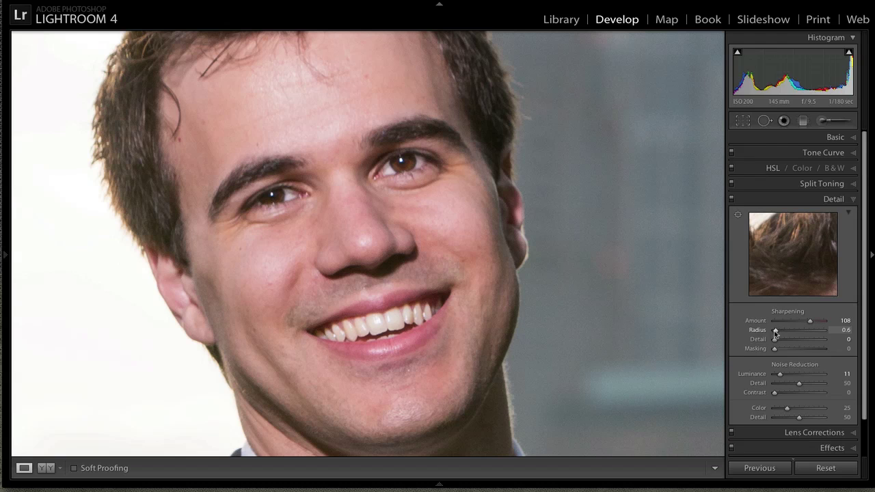
Max sharpening Amount at 150 and widen Radius to 2.6 on the groom's close-up
left_click_drag(775, 331, 840, 321)
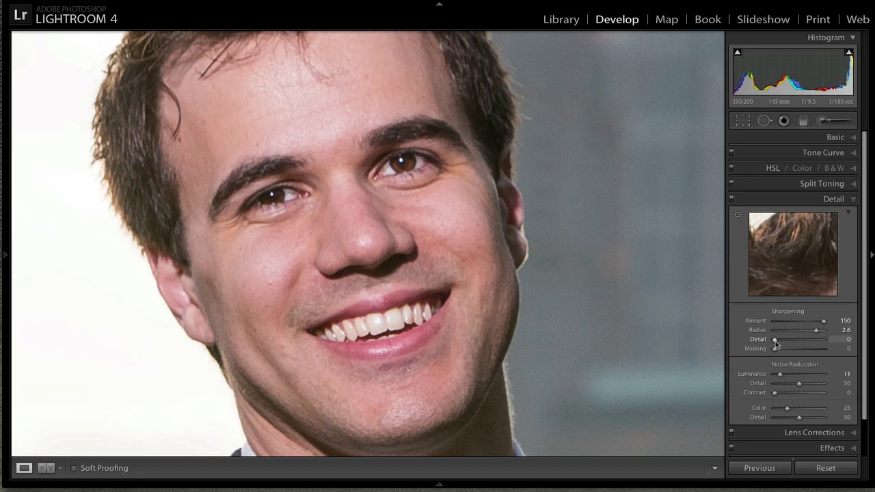
Increase sharpening Detail and fine-tune it to 79, with Radius at 2.1
left_click_drag(774, 340, 818, 341)
left_click_drag(813, 340, 812, 340)
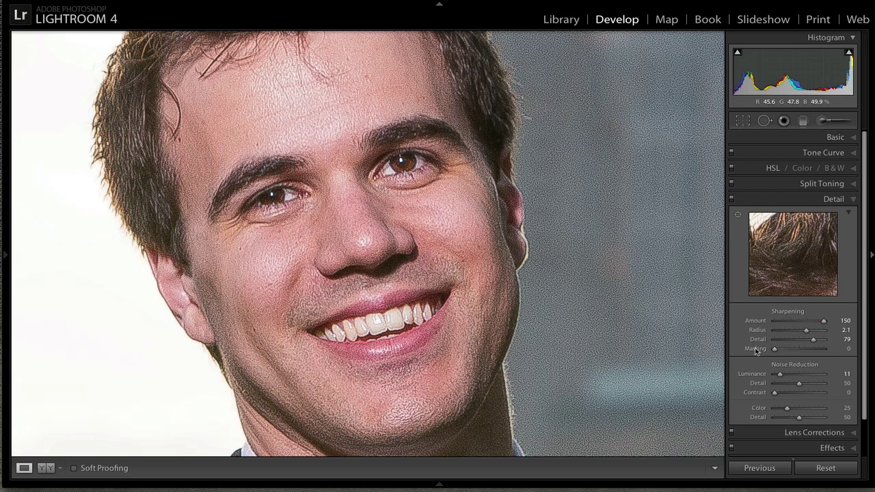
Set sharpening Masking to 86 and lower Detail to 64
left_click_drag(777, 349, 820, 351)
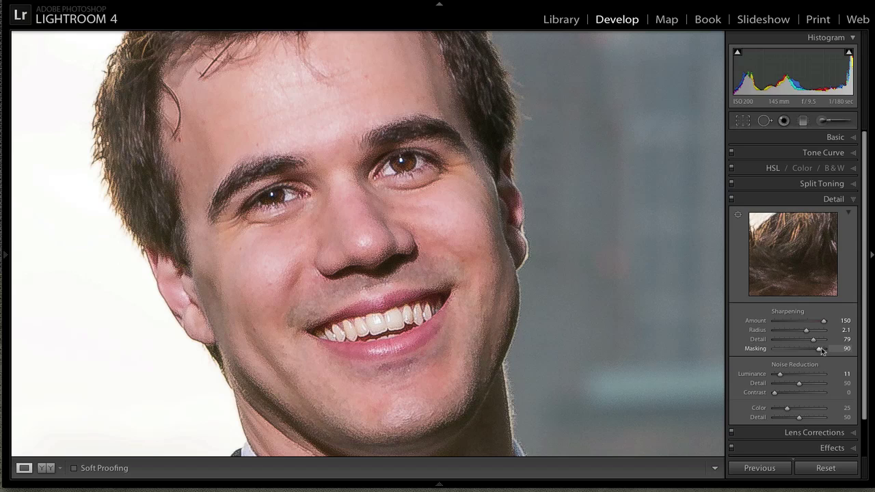
left_click_drag(821, 349, 818, 348)
left_click_drag(813, 339, 804, 342)
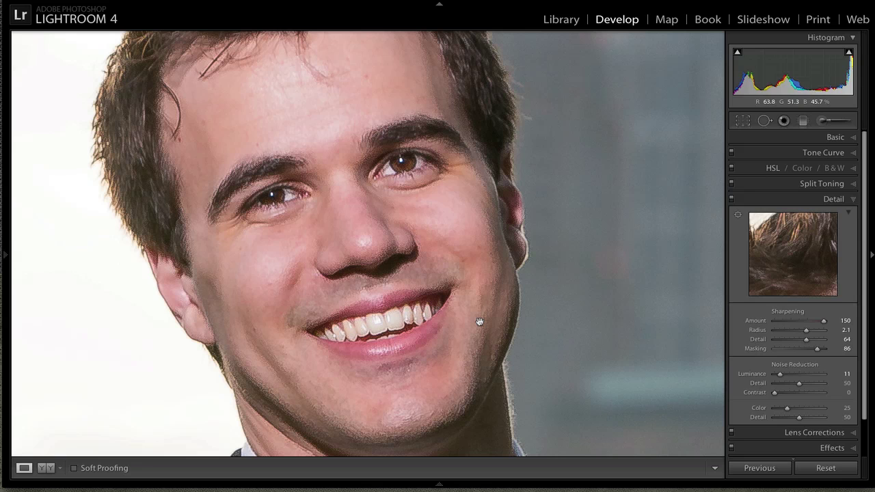
left_click(481, 267)
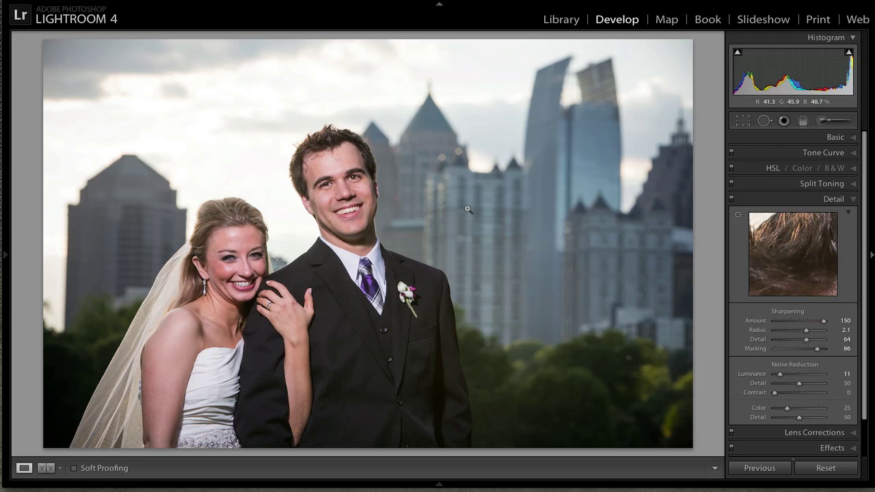
left_click(380, 263)
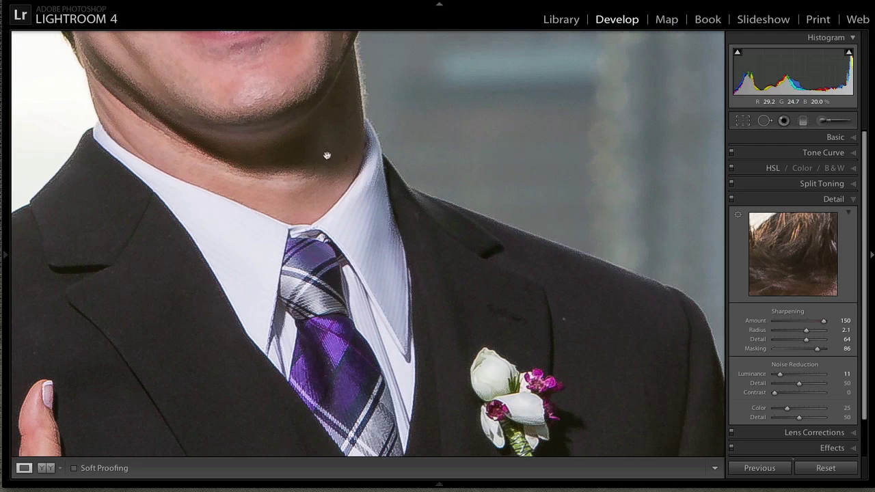
left_click_drag(310, 129, 395, 364)
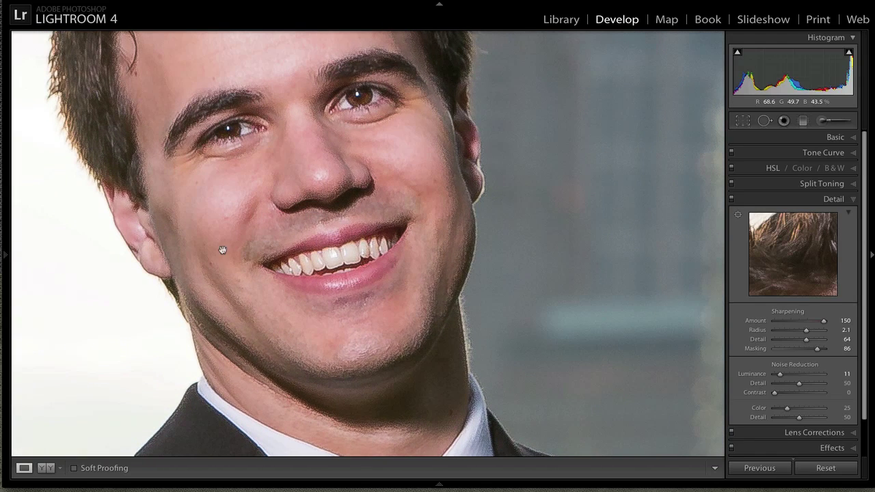
Pan across the groom's sharpened face at 1:1, then zoom back to Fit
left_click_drag(410, 238, 430, 280)
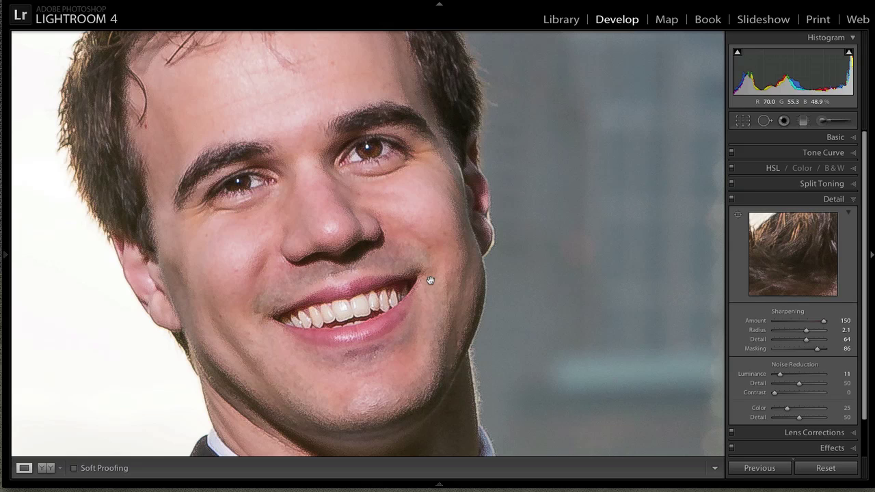
left_click(438, 298)
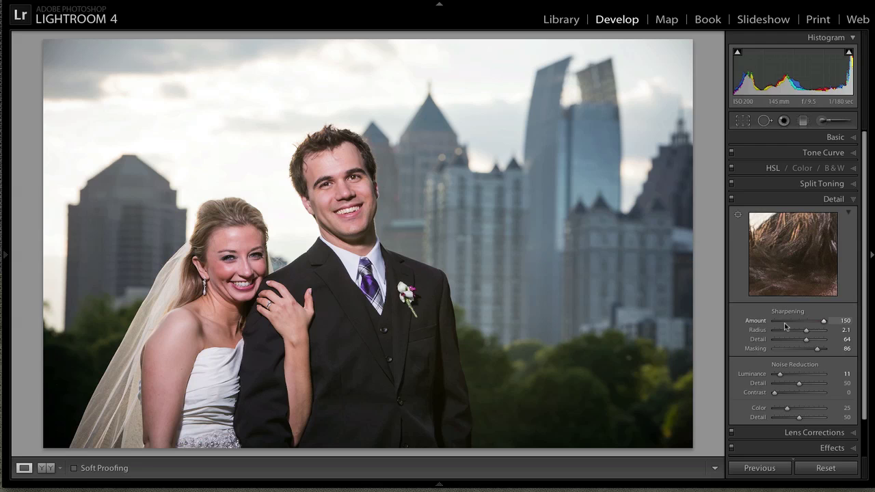
Tone global sharpening down to 30/1.2/32/56 and preset Adjustment Brush Sharpness to 48
left_click_drag(824, 322, 801, 350)
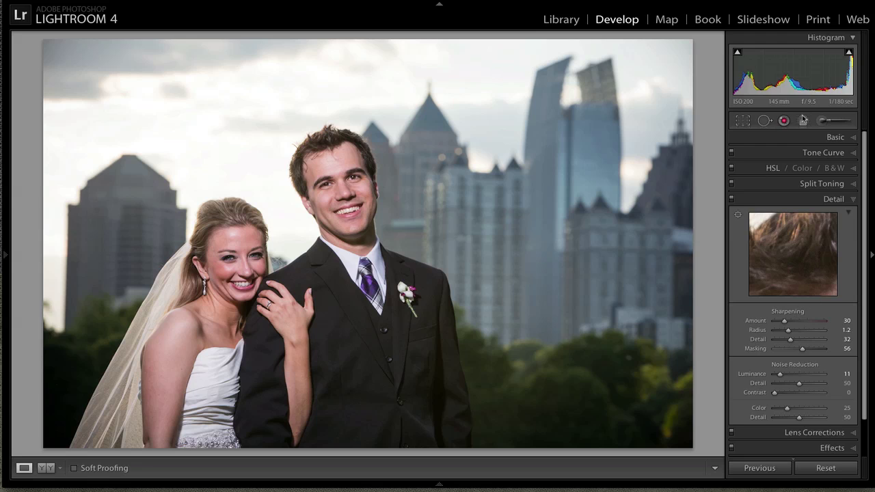
left_click(824, 121)
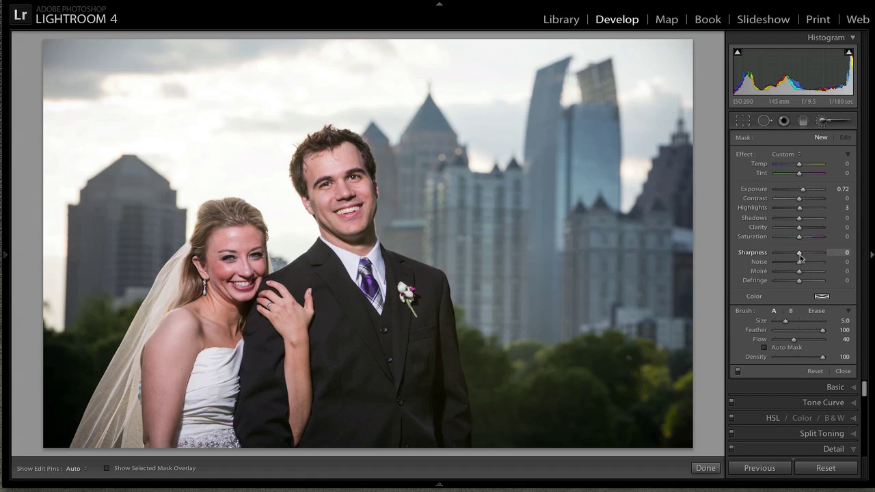
left_click_drag(800, 255, 810, 256)
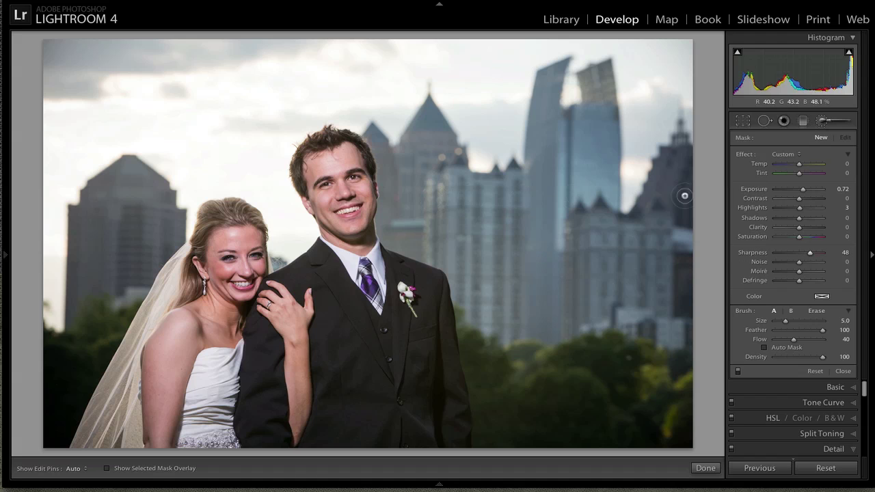
left_click(823, 120)
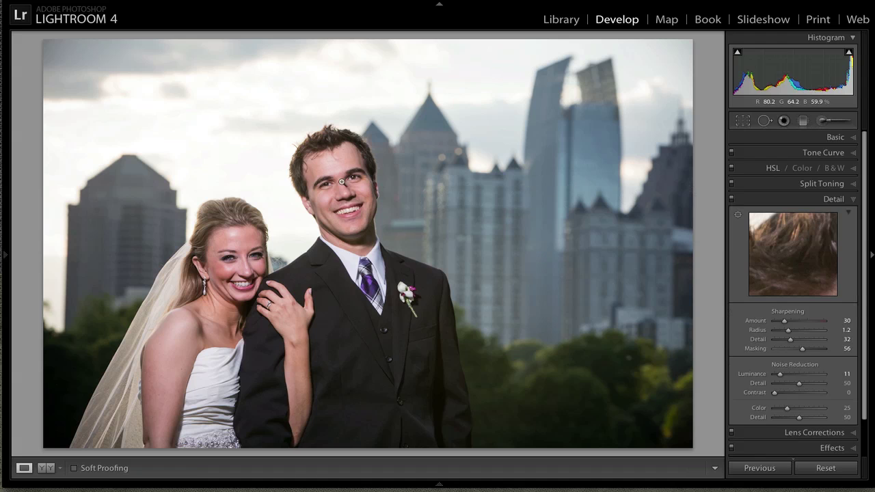
At 1:1, brush Sharpness 50 over the groom's right eye and face, then close the brush
left_click(344, 195)
left_click(823, 121)
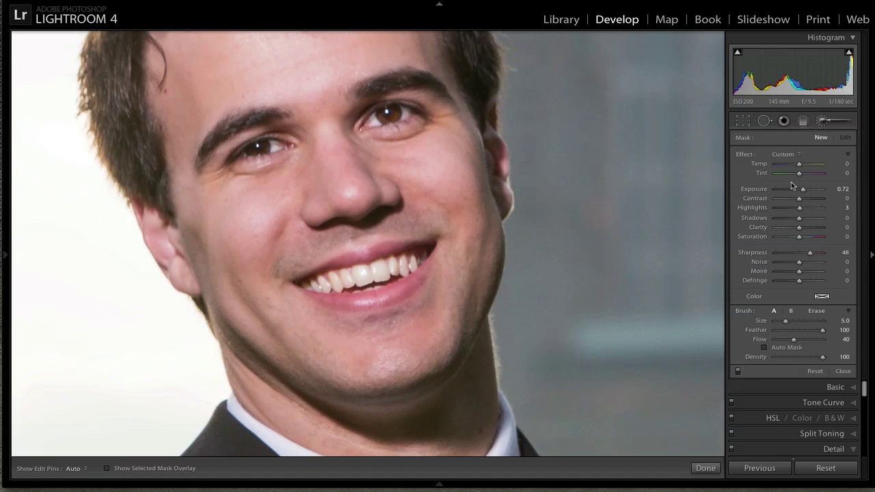
left_click(811, 252)
key("h")
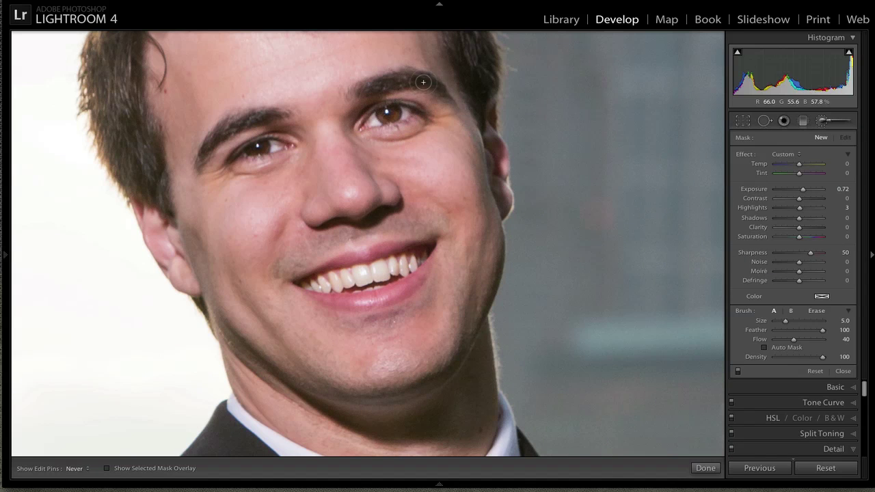
mouse_move(366, 110)
left_mouse_down()
mouse_move(241, 156)
mouse_move(274, 123)
mouse_move(201, 167)
mouse_move(259, 121)
mouse_move(335, 147)
left_mouse_up()
key("h")
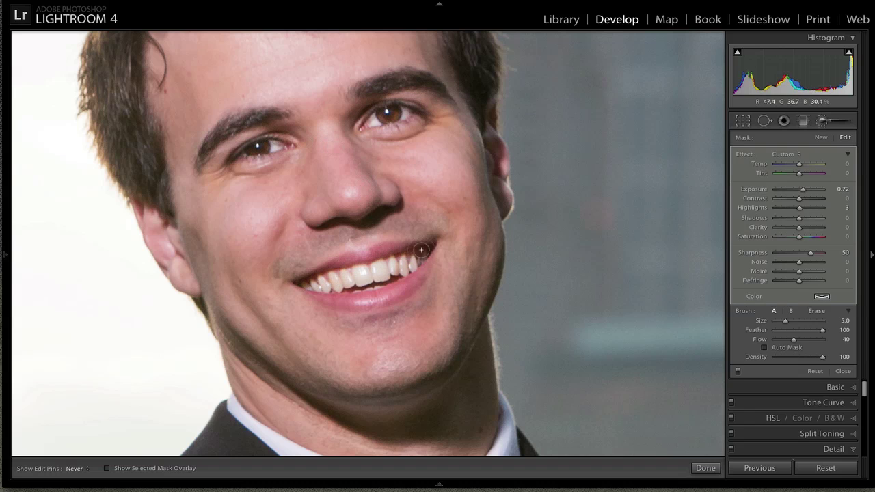
key("h")
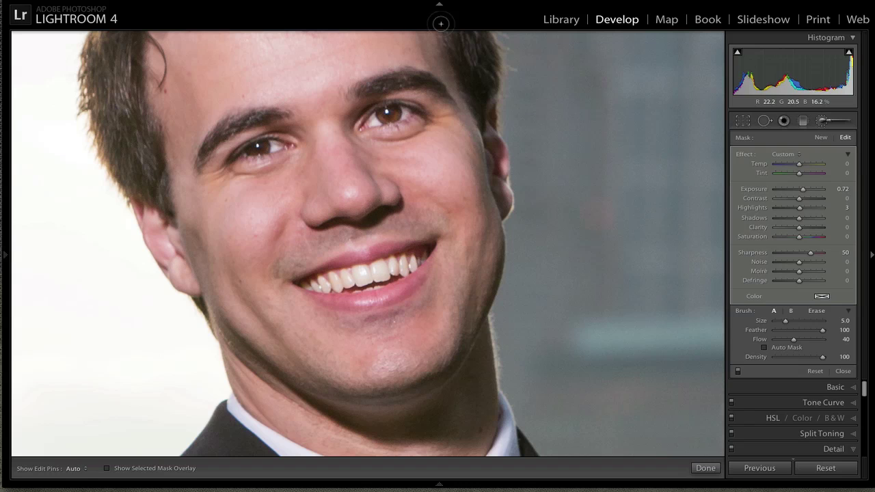
key("h")
key("h")
key("h")
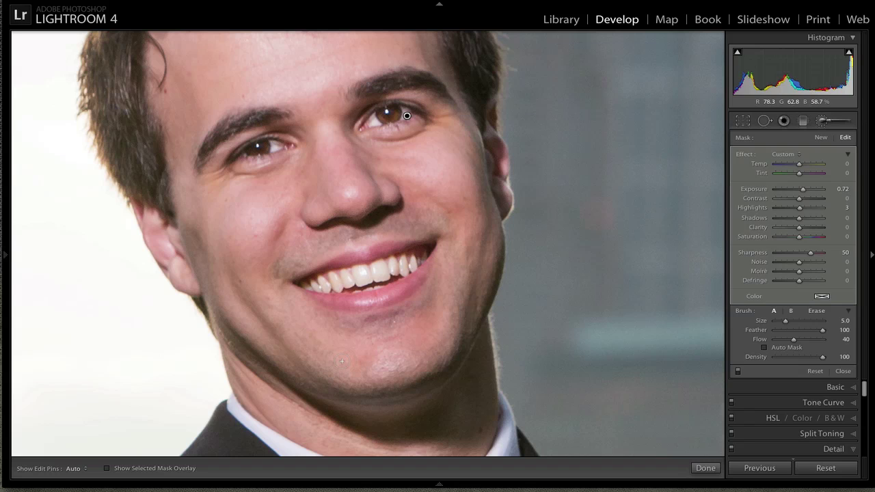
key("k")
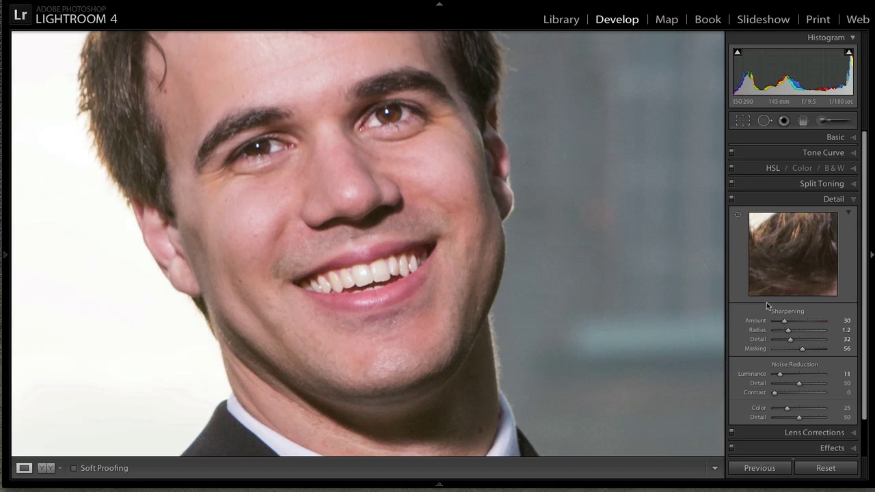
Zoom to Fit, reopen the Adjustment Brush and drop its Sharpness to 33
left_click(445, 255)
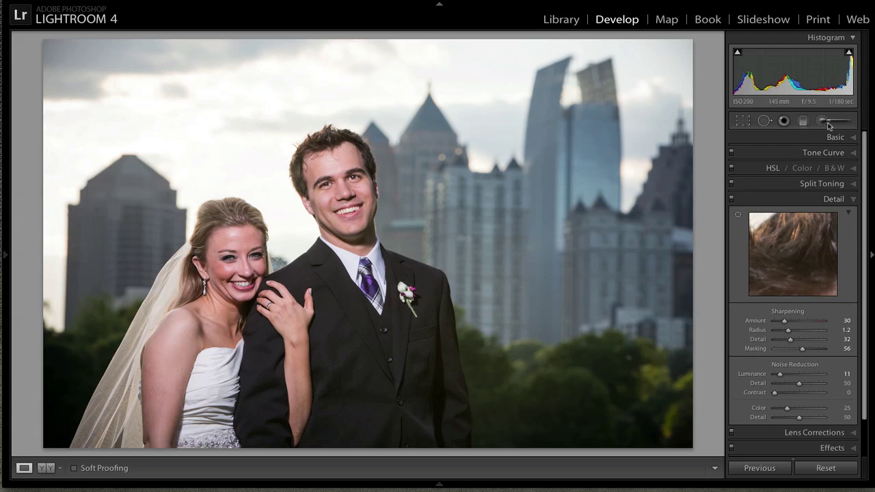
left_click(822, 121)
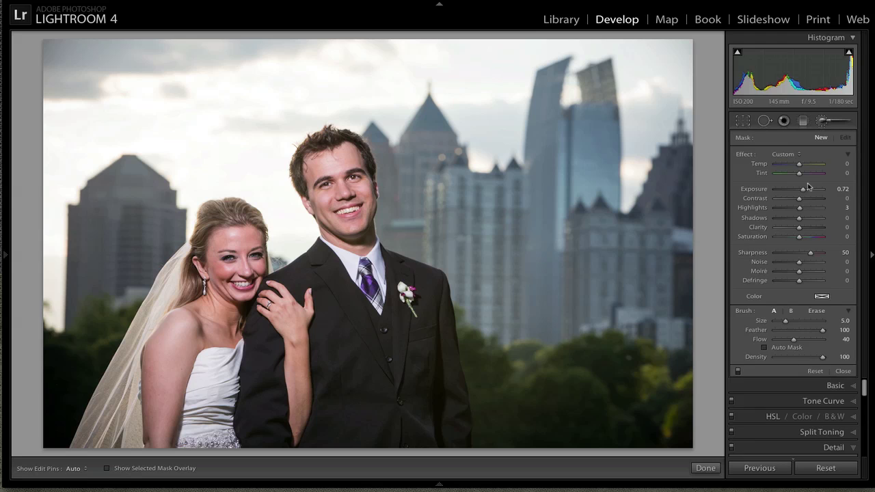
left_click_drag(812, 252, 808, 255)
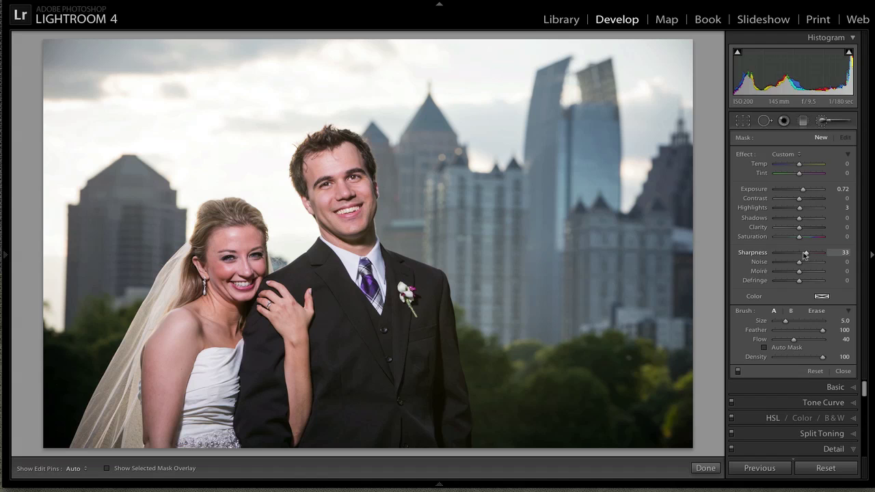